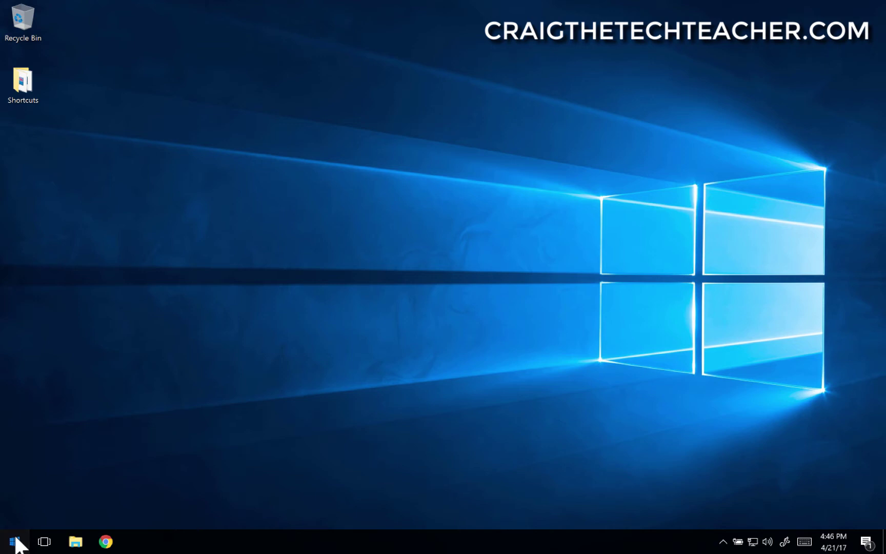
- Search the Start menu for 'command' and launch Command Prompt as administrator
{"action": "left_click", "coordinate": [15, 542]}
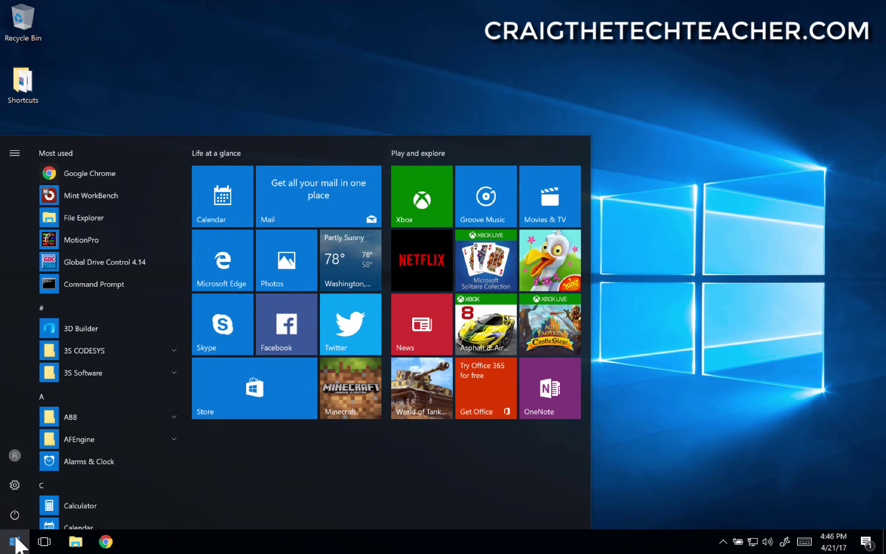
{"action": "type", "text": "command"}
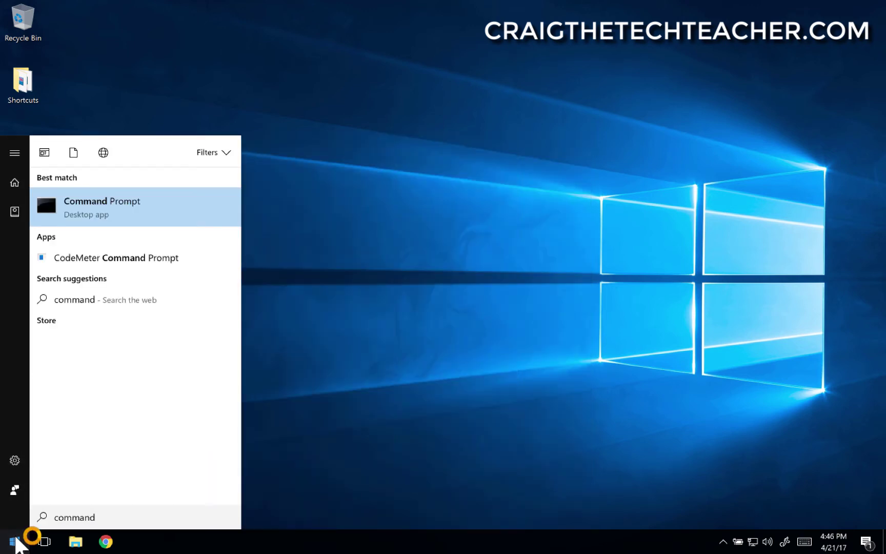
{"action": "right_click", "coordinate": [113, 206]}
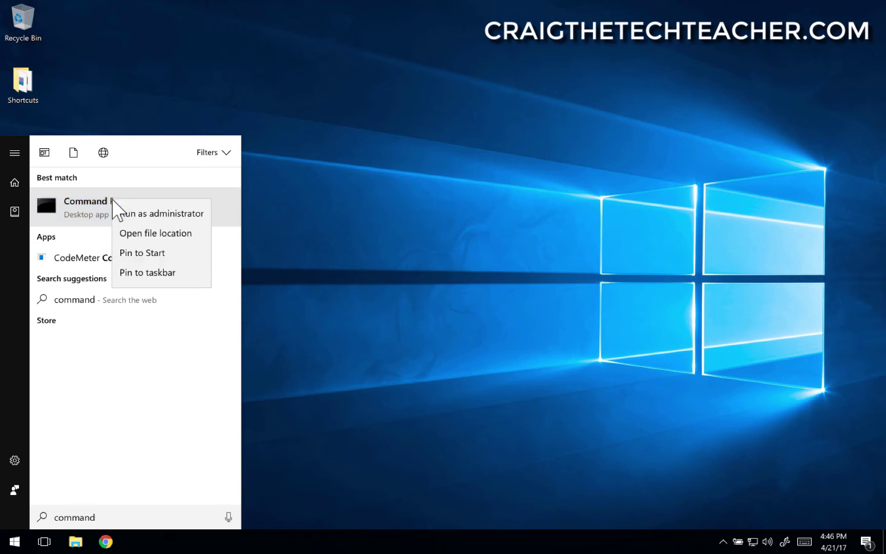
{"action": "left_click", "coordinate": [161, 213]}
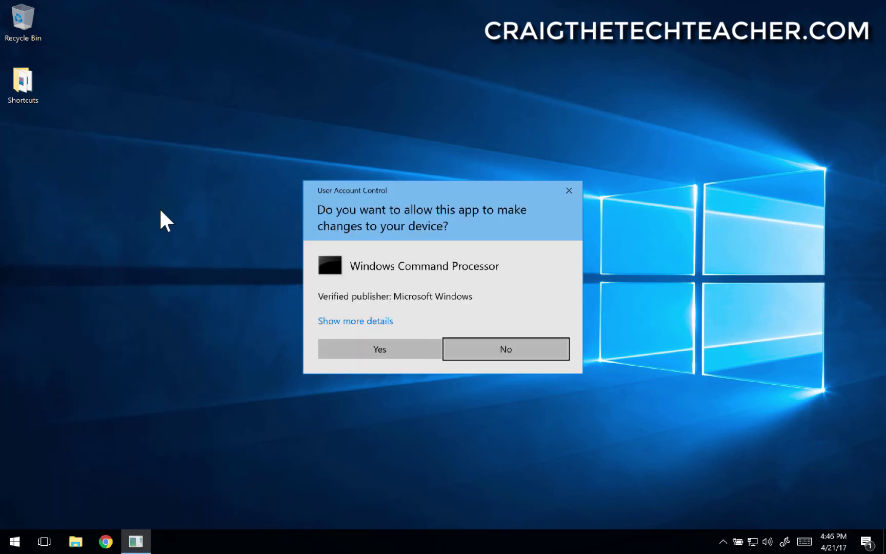
- Approve the UAC prompt and run sfc /scannow in the elevated console
{"action": "left_click", "coordinate": [388, 342]}
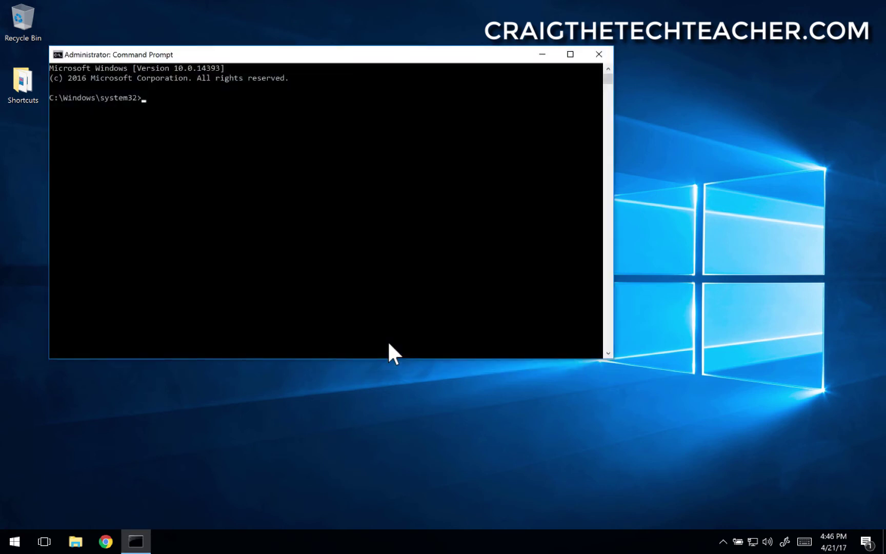
{"action": "left_click", "coordinate": [285, 124]}
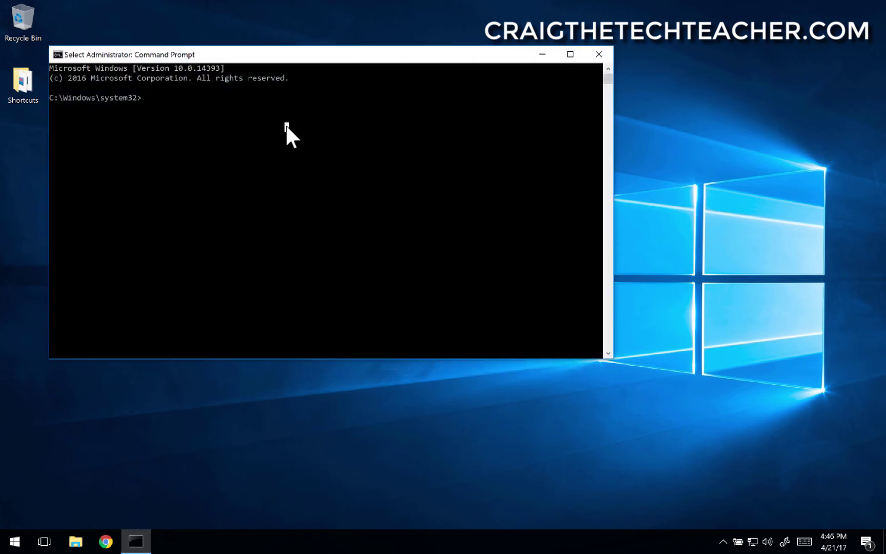
{"action": "type", "text": "sfc"}
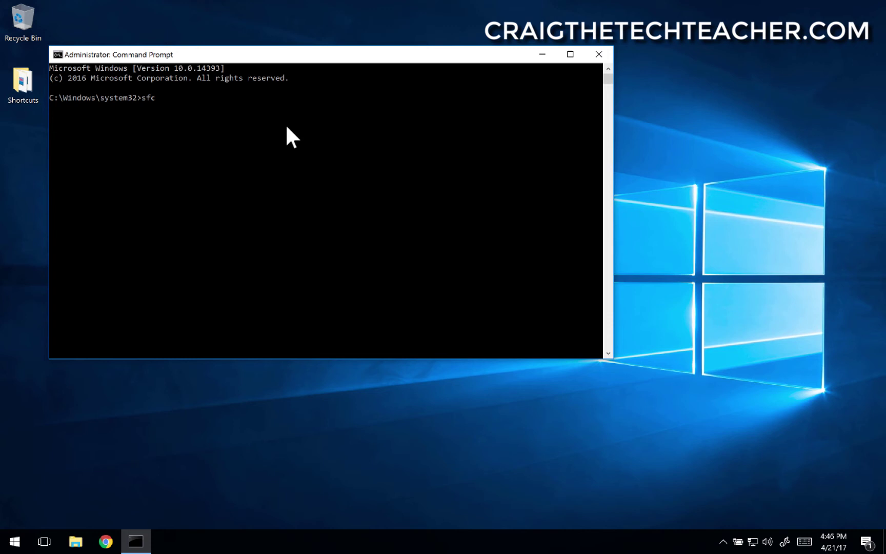
{"action": "type", "text": " /scan"}
{"action": "type", "text": "now"}
{"action": "key", "text": "Return"}
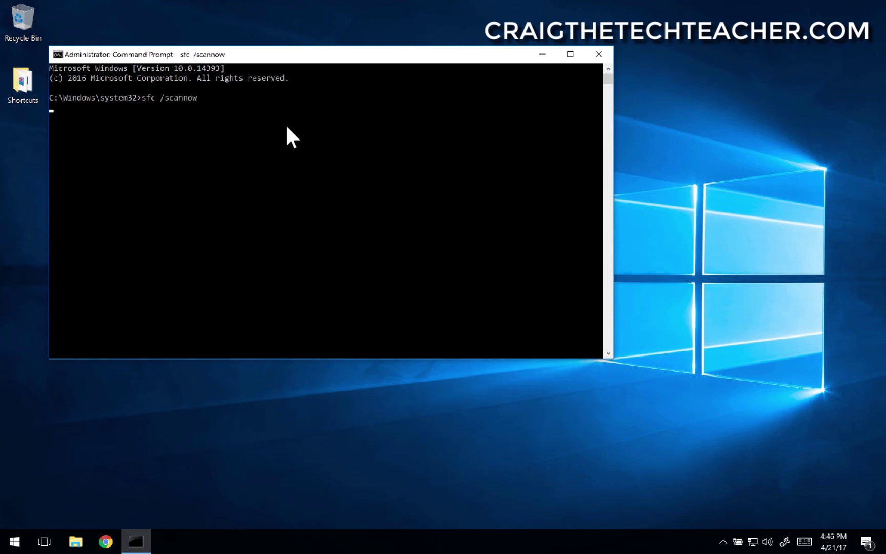